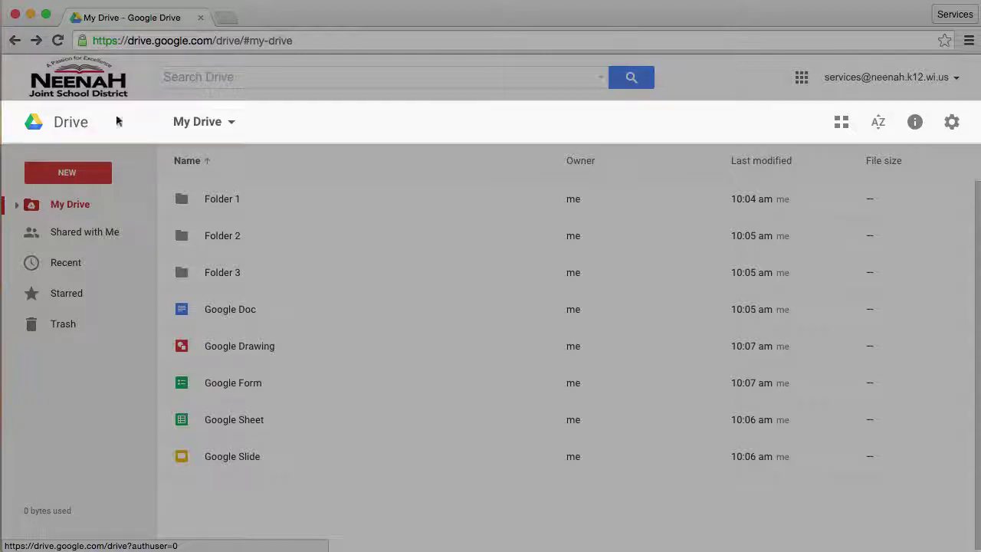
- Browse the New item options, re-sort the list by name, and toggle grid view back to list
click(233, 124)
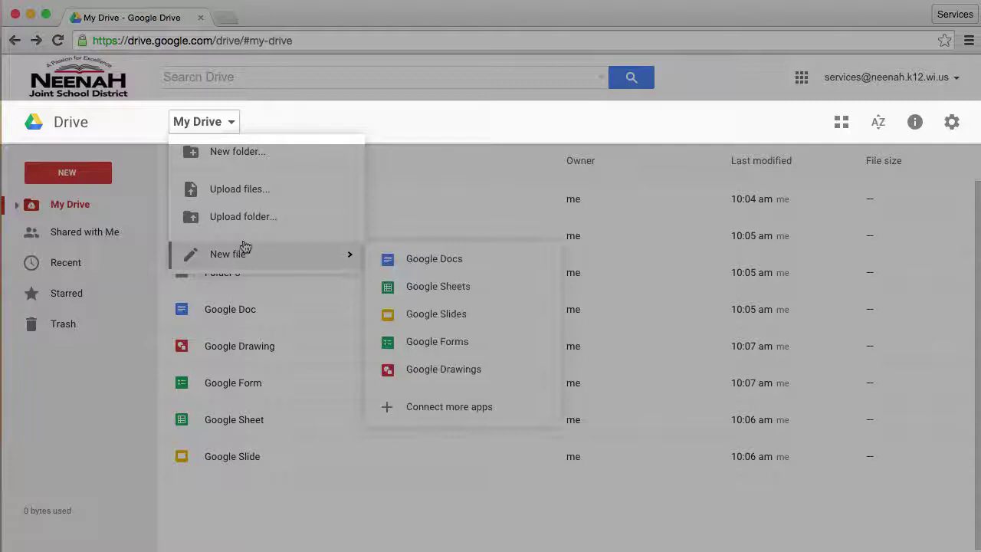
click(258, 115)
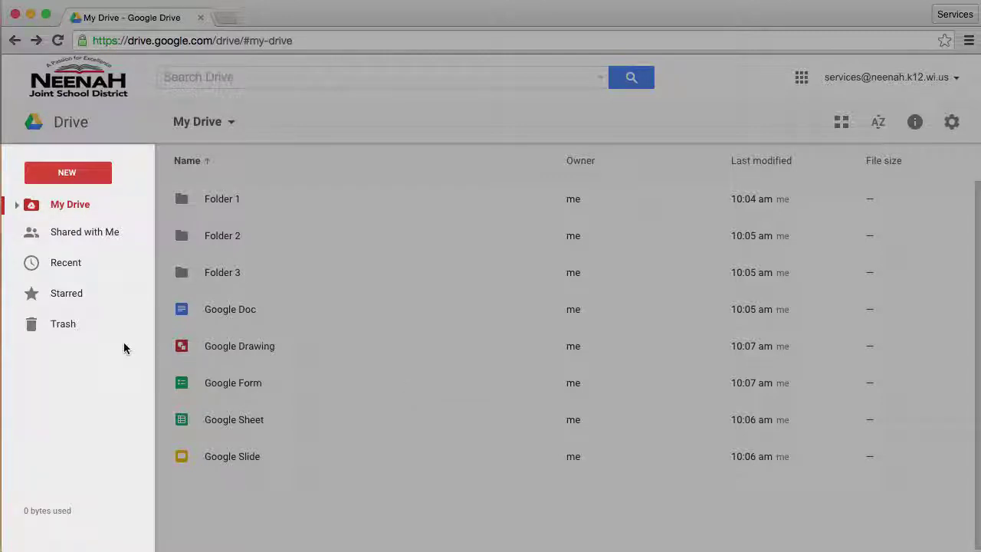
click(66, 172)
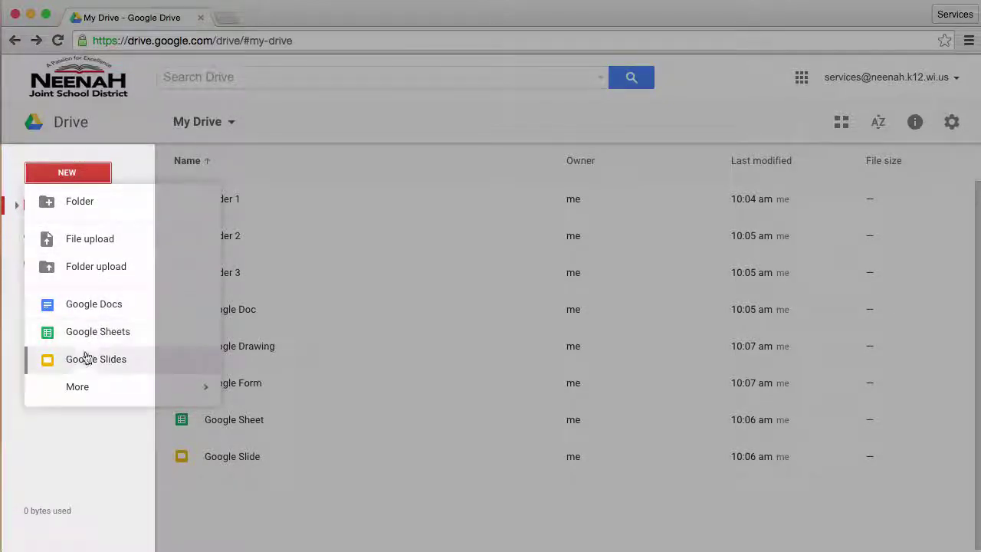
mouse_move(81, 388)
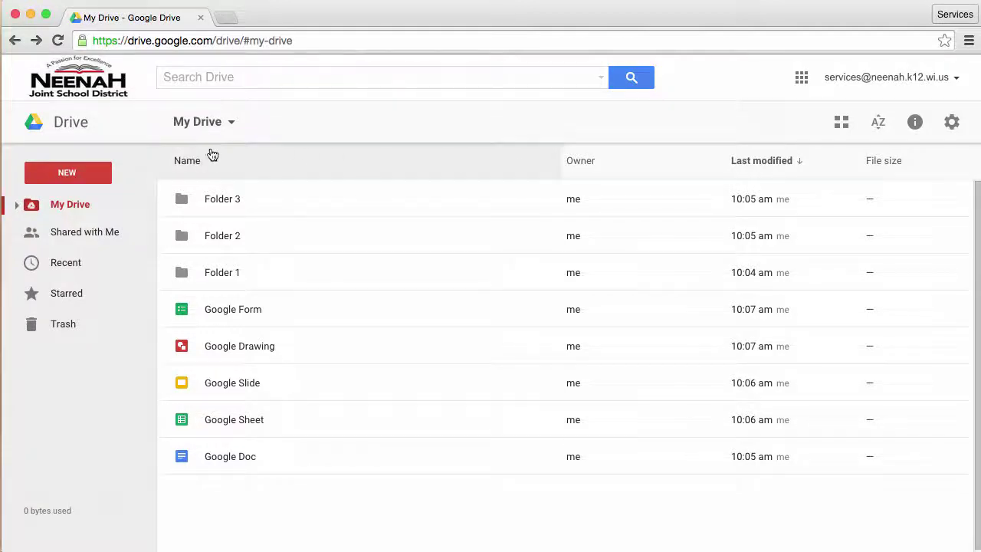
click(190, 161)
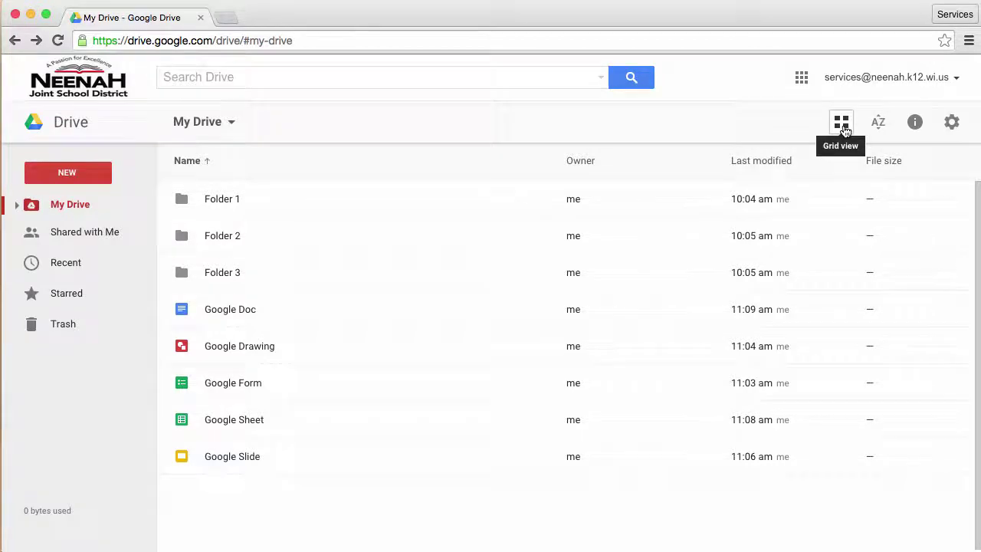
click(842, 124)
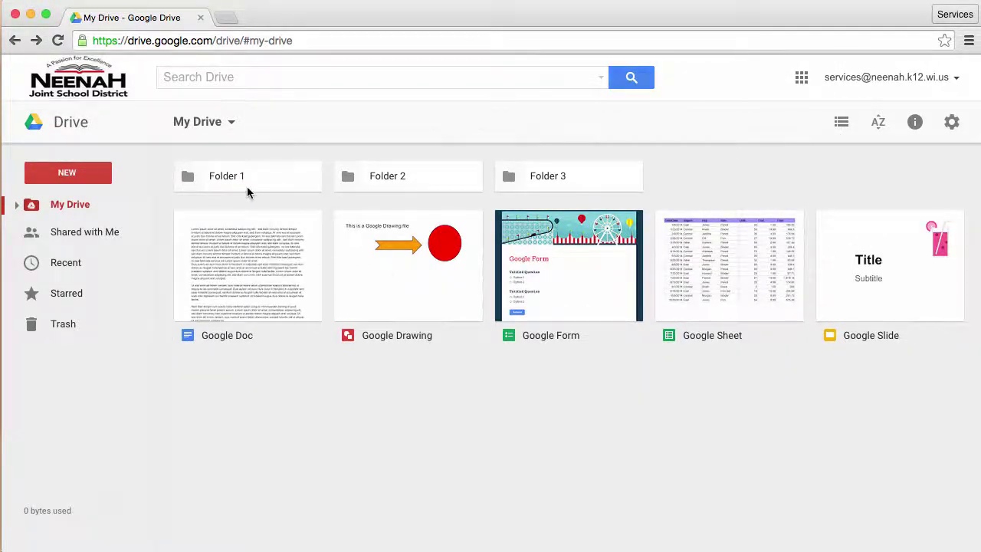
click(843, 127)
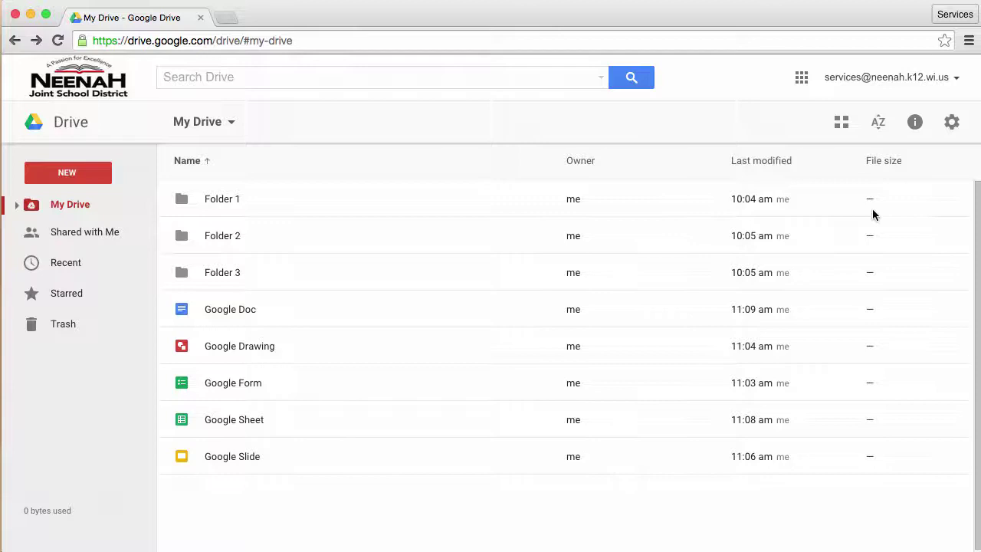
- Set Drive's display density to Cozy in Settings and save the change
click(951, 124)
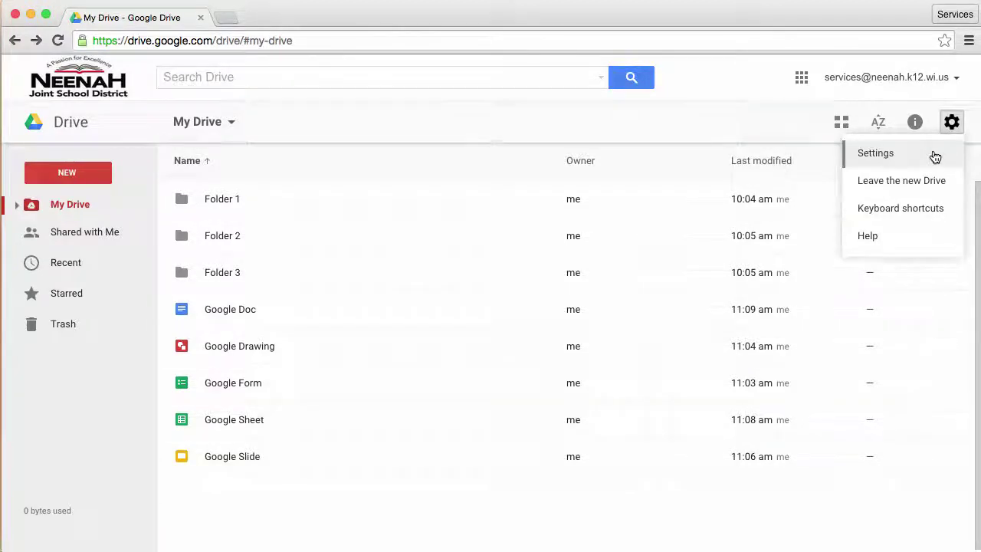
click(935, 155)
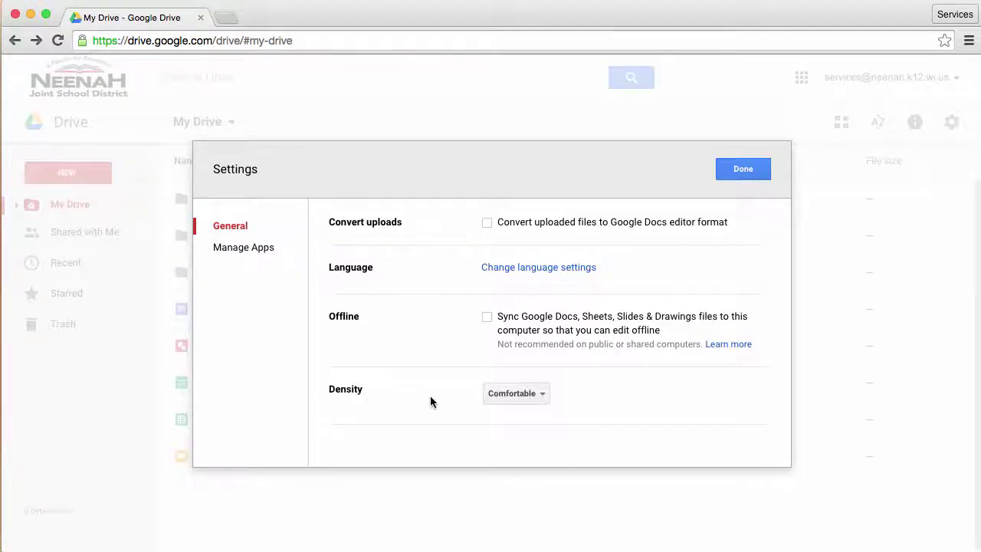
click(541, 396)
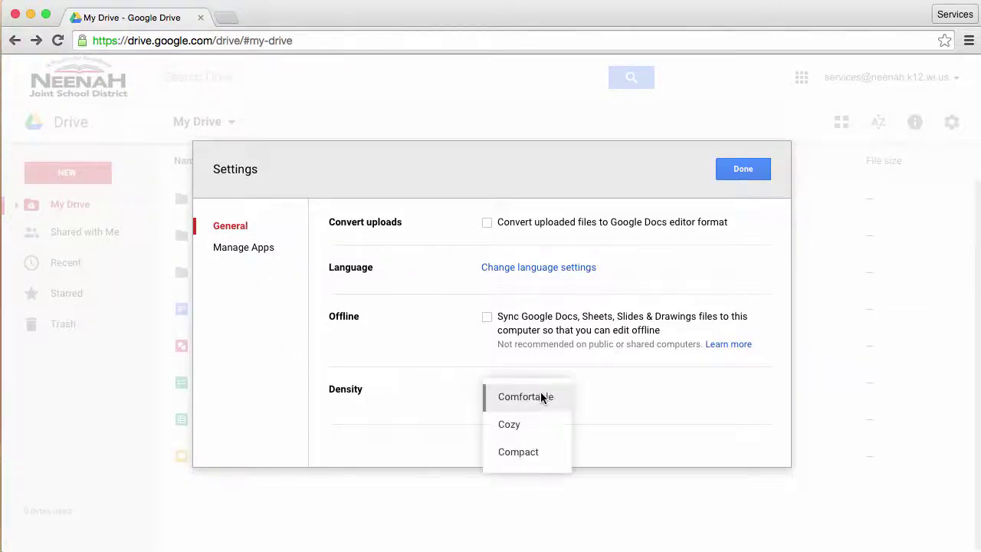
click(538, 424)
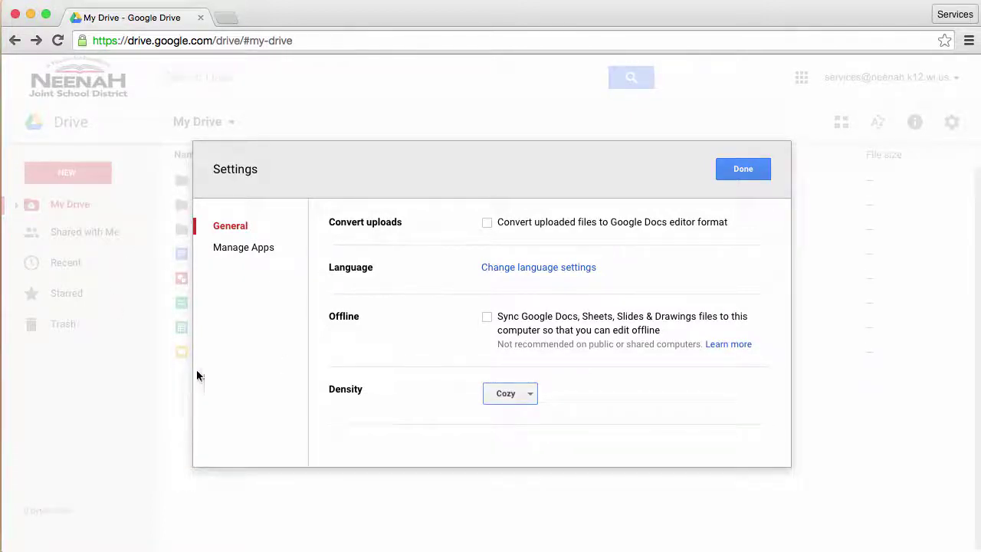
click(512, 395)
click(517, 424)
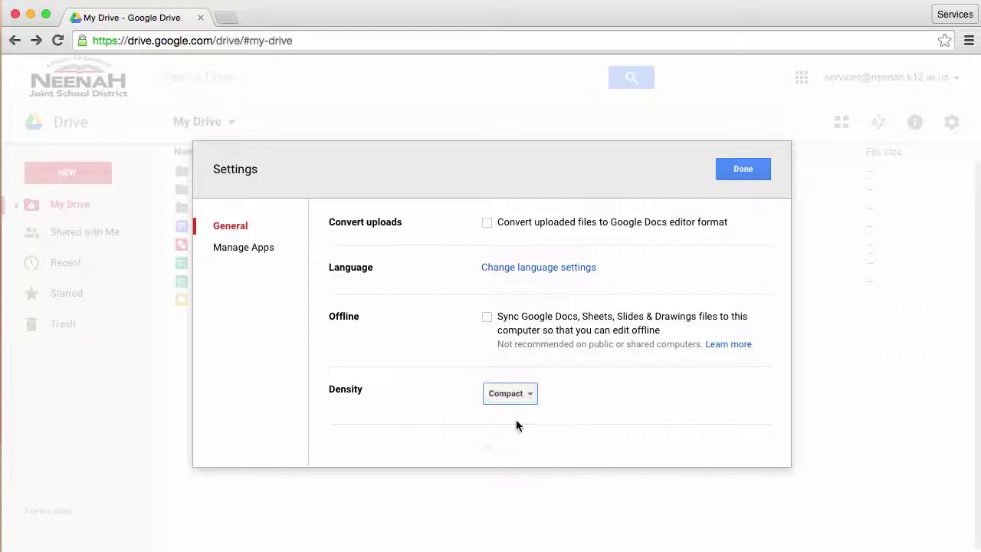
click(519, 397)
click(523, 377)
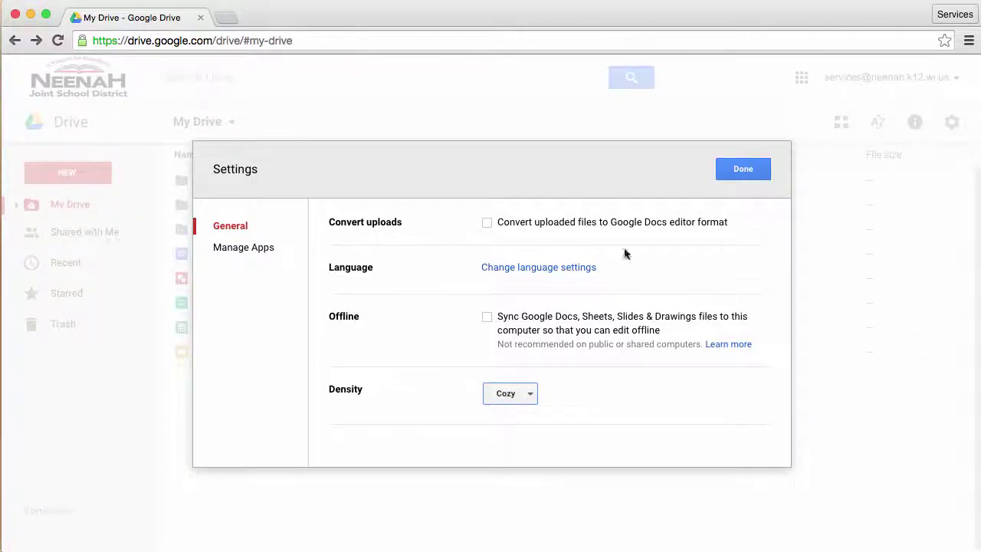
click(759, 171)
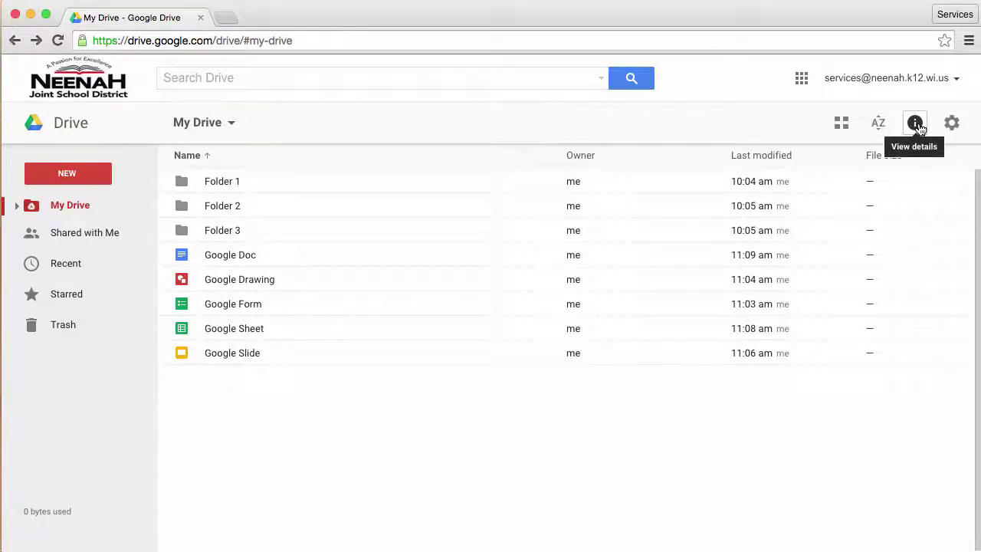
- Open the My Drive information pane and switch between its Details and Activity views
click(915, 124)
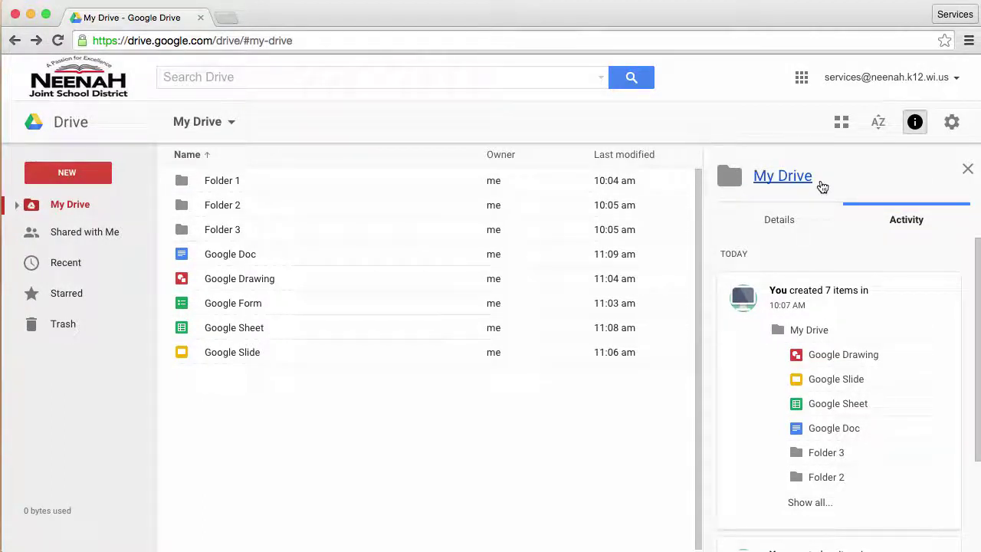
click(780, 222)
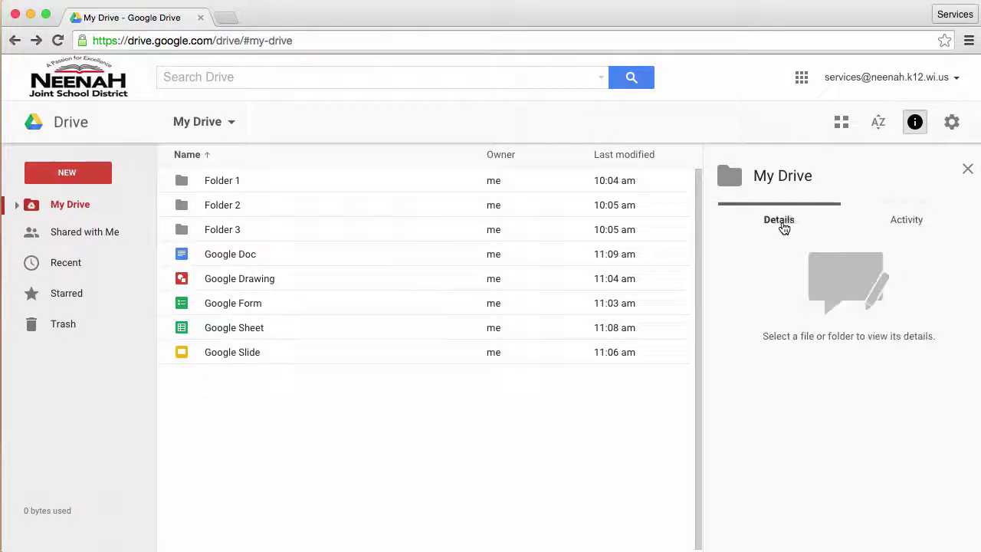
click(896, 222)
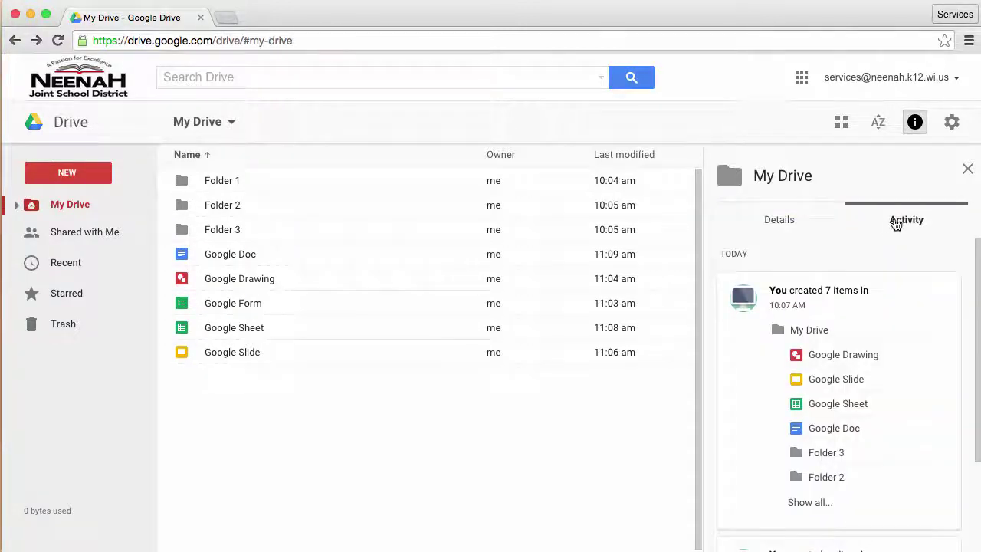
- Review the Google Doc's details and activity history, then close and reopen the info pane
click(405, 254)
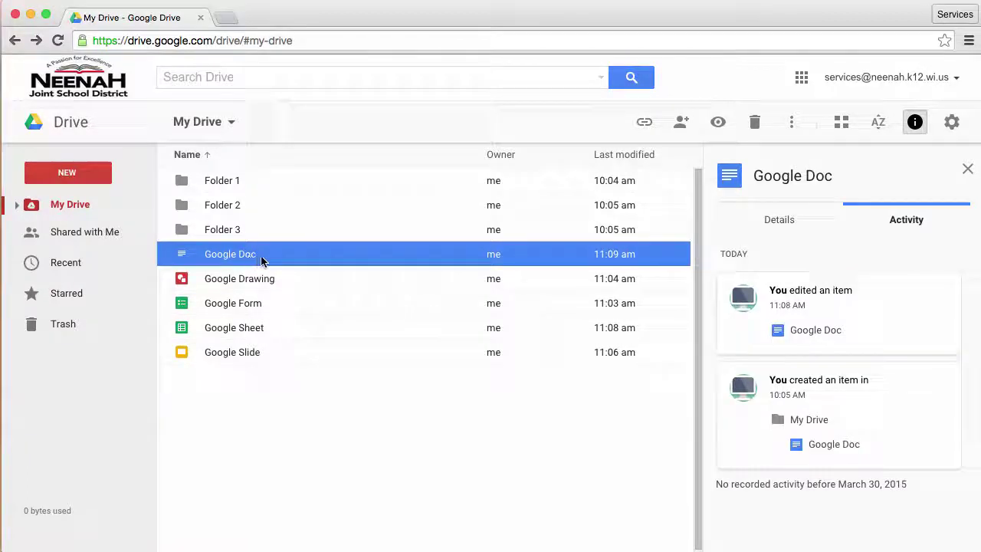
click(782, 220)
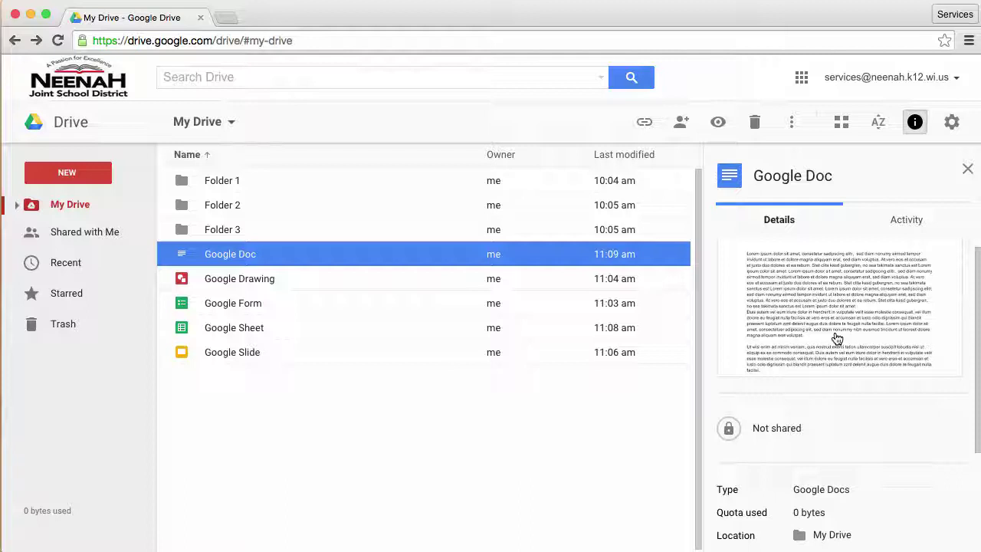
scroll(837, 338, down, 2)
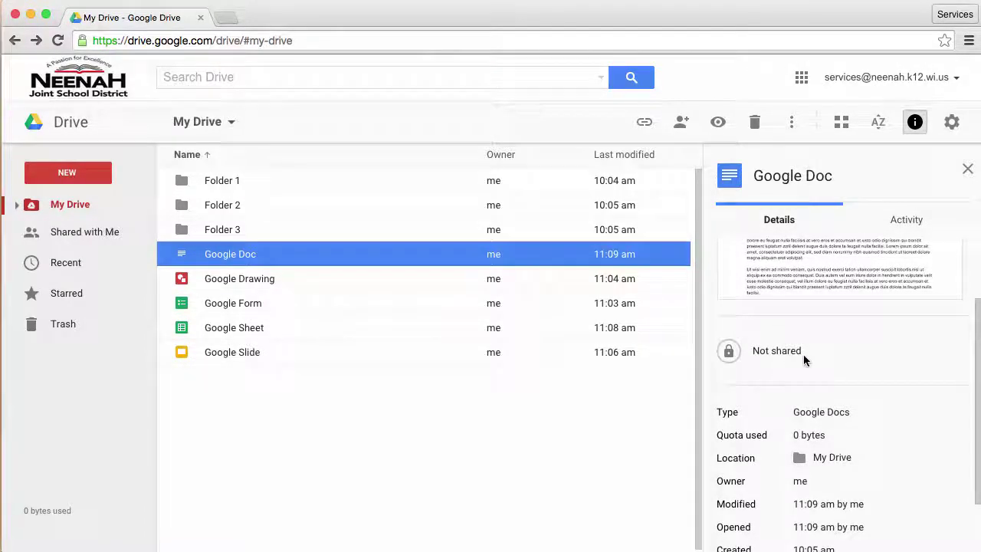
scroll(871, 467, down, 2)
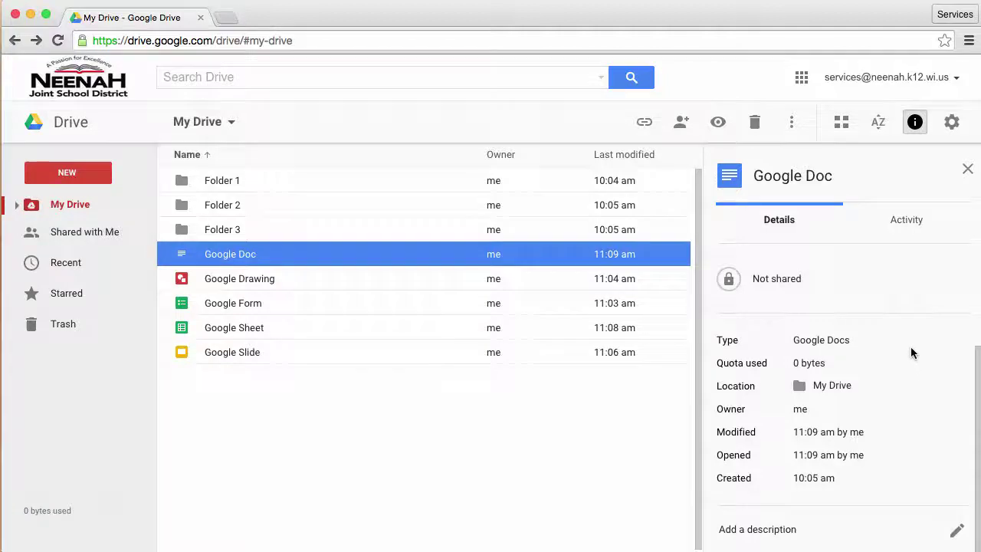
scroll(903, 299, up, 4)
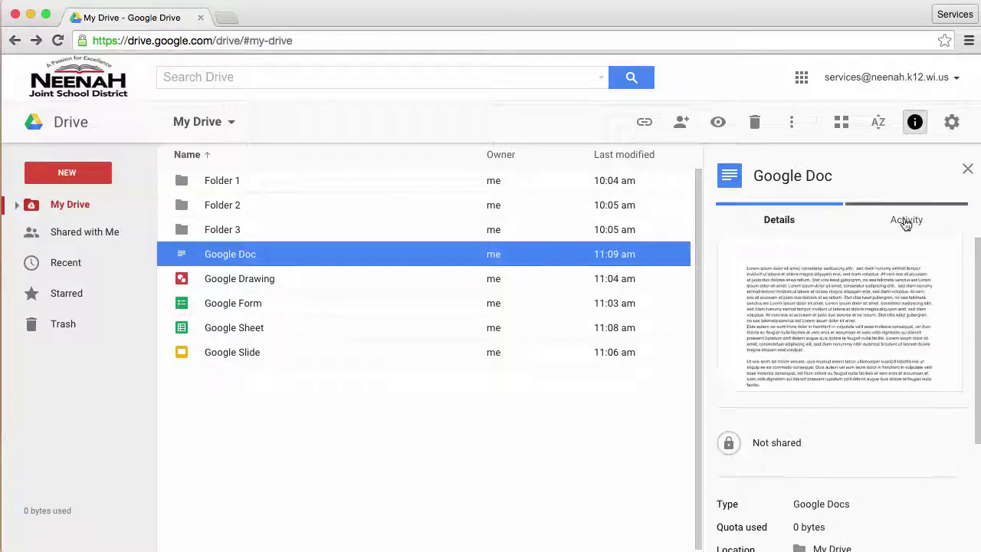
click(906, 221)
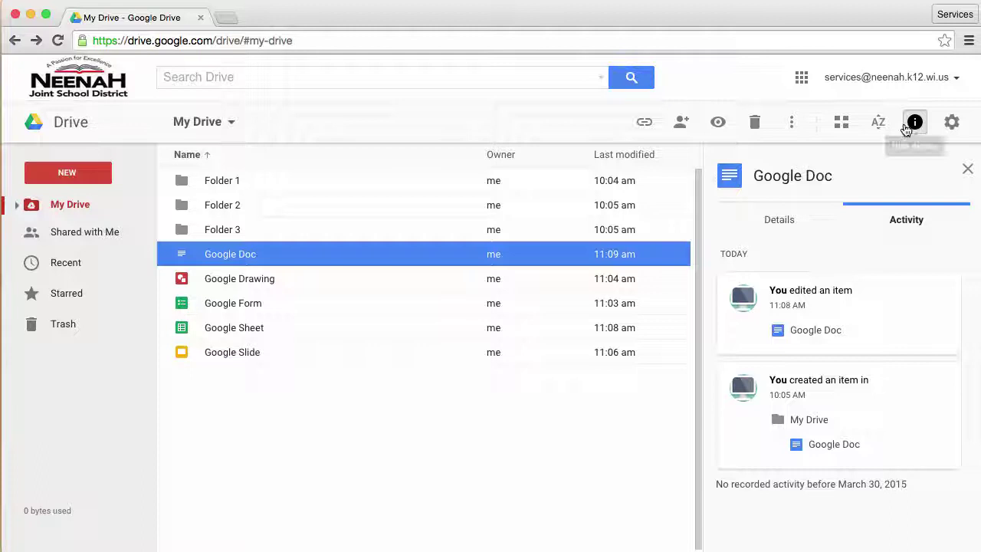
click(912, 126)
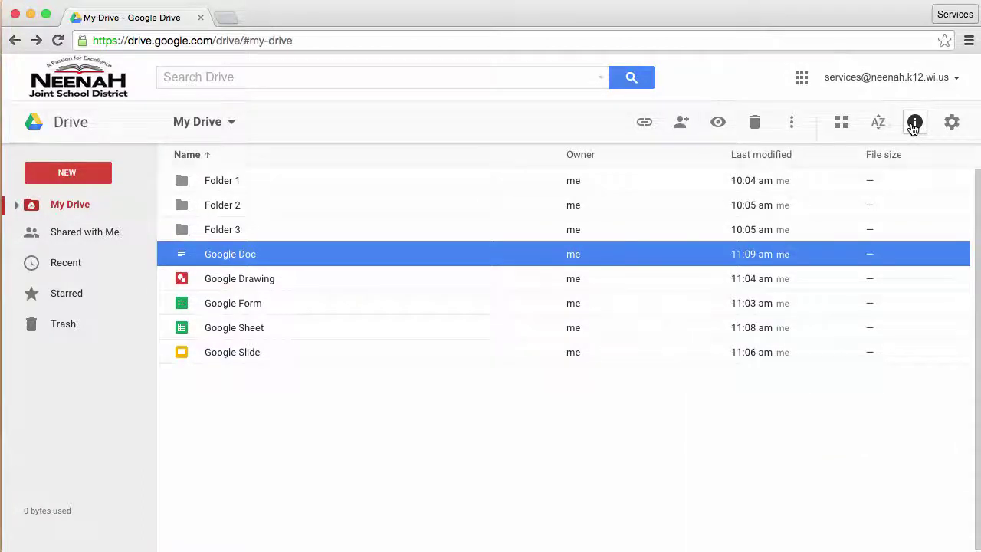
click(913, 127)
- Close the info pane and sort My Drive by Last edited by me, after trying Last modified and Last opened
click(969, 170)
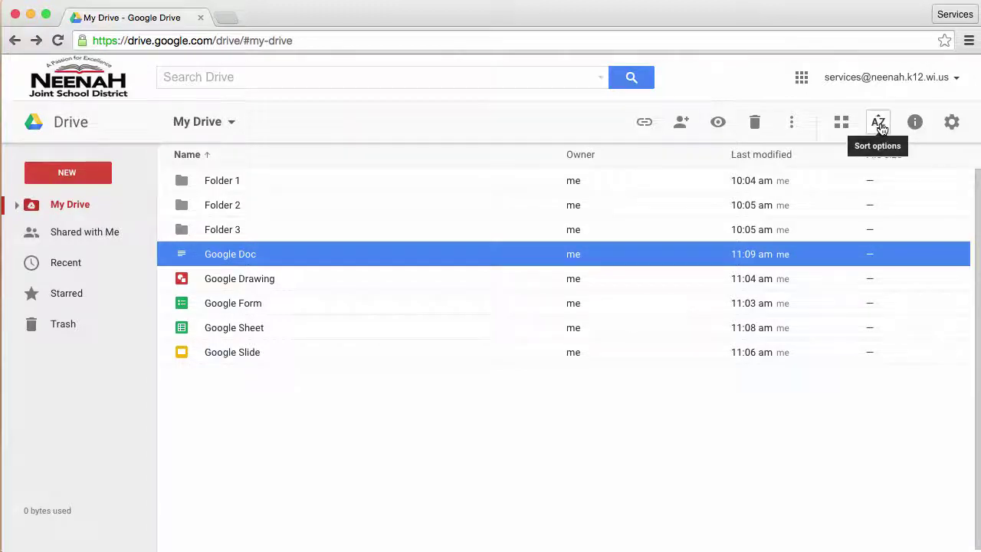
click(879, 124)
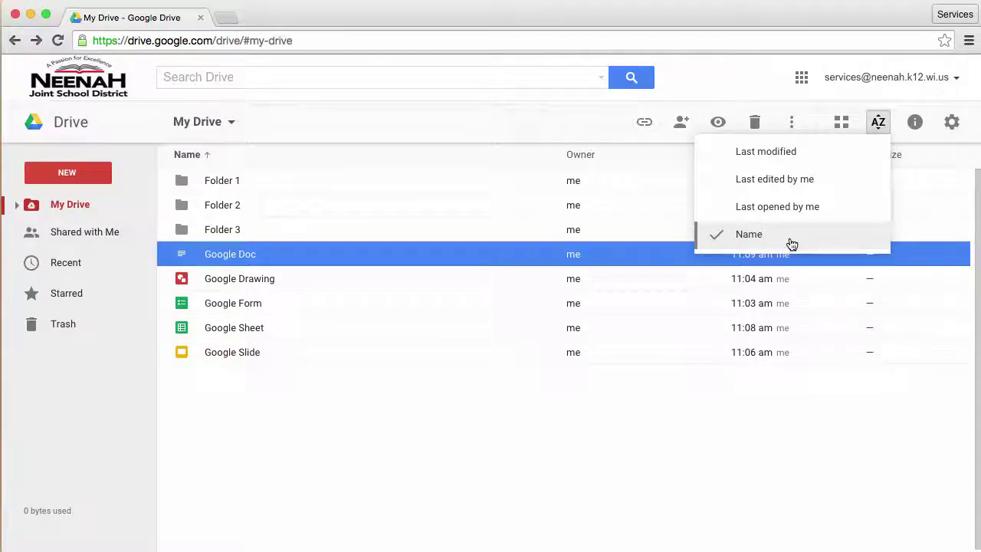
click(799, 153)
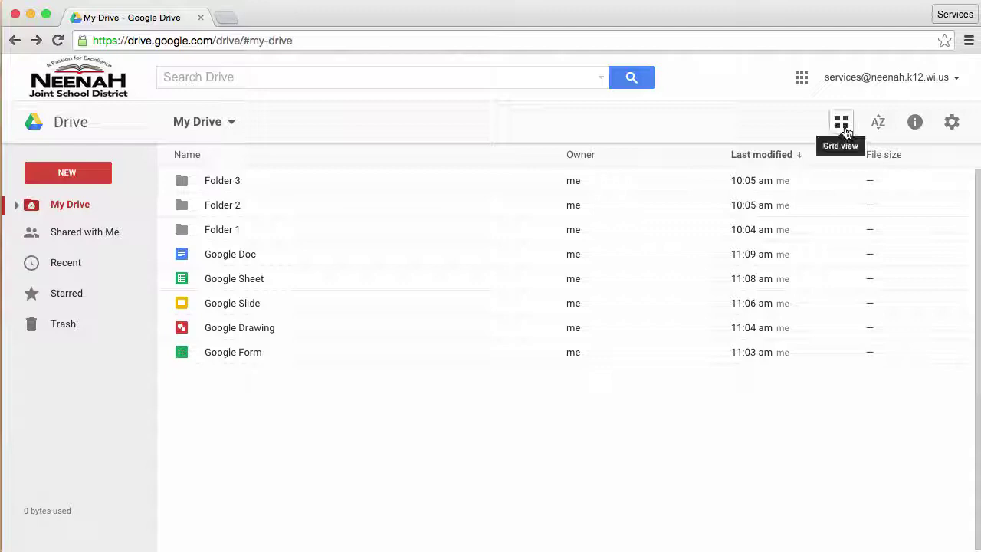
click(873, 127)
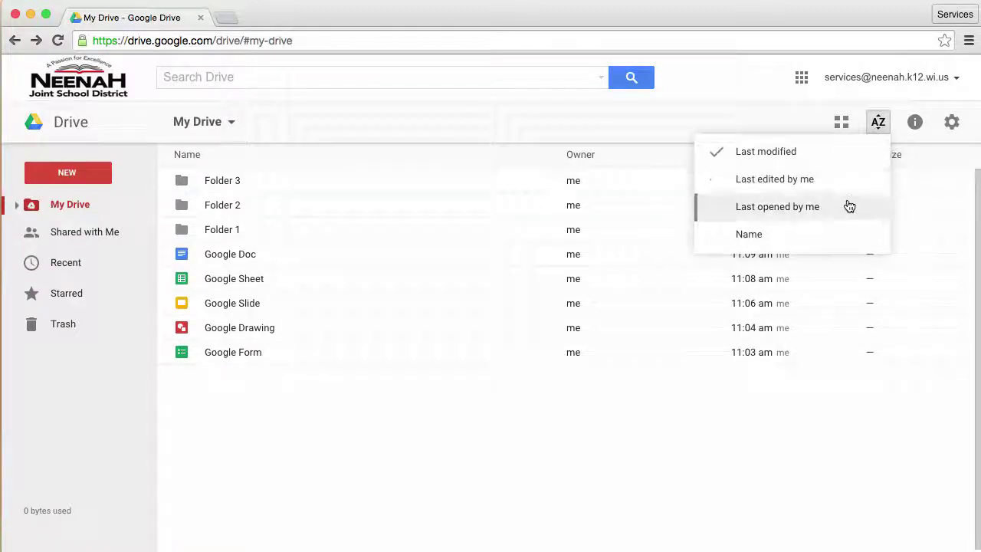
click(850, 205)
click(879, 128)
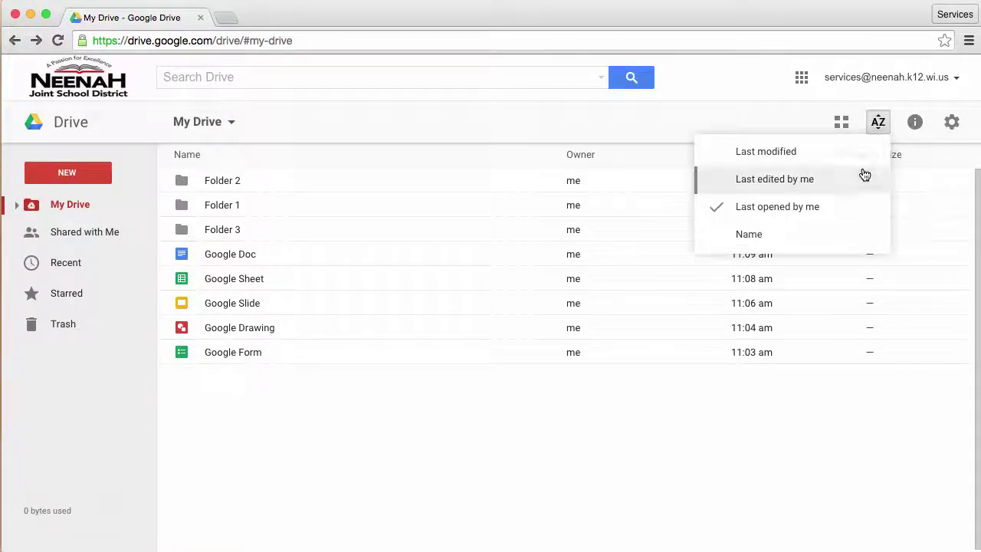
click(863, 179)
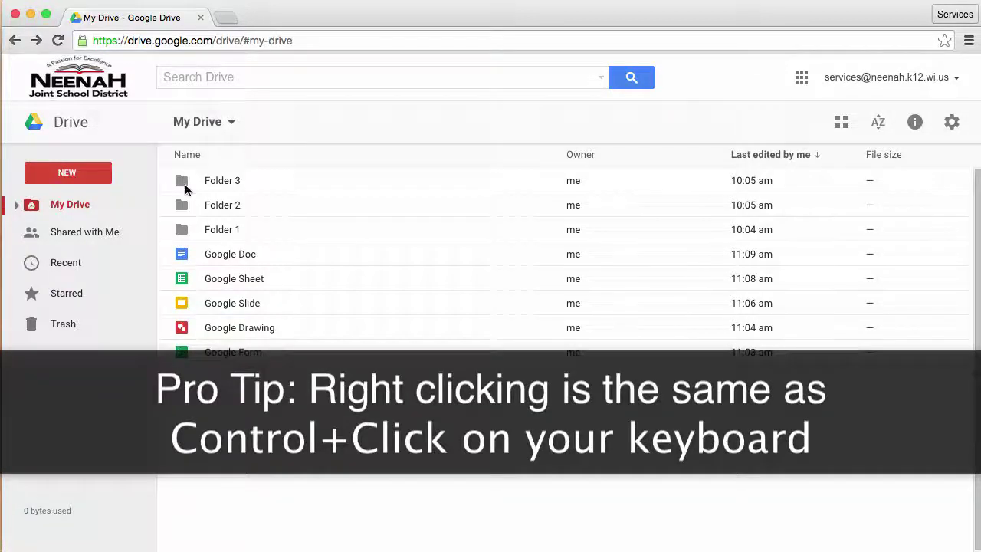
- Change Folder 3's color to brown
right_click(260, 180)
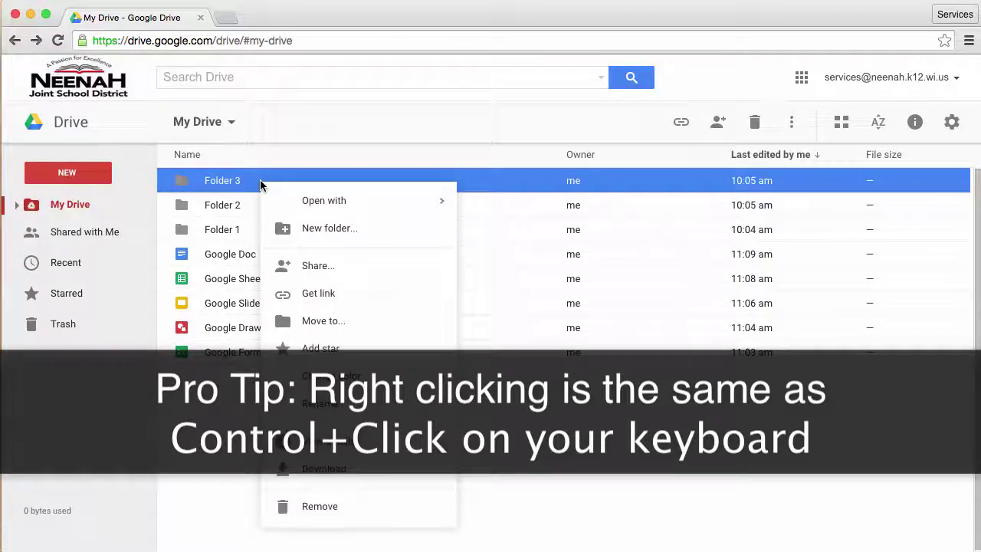
mouse_move(296, 199)
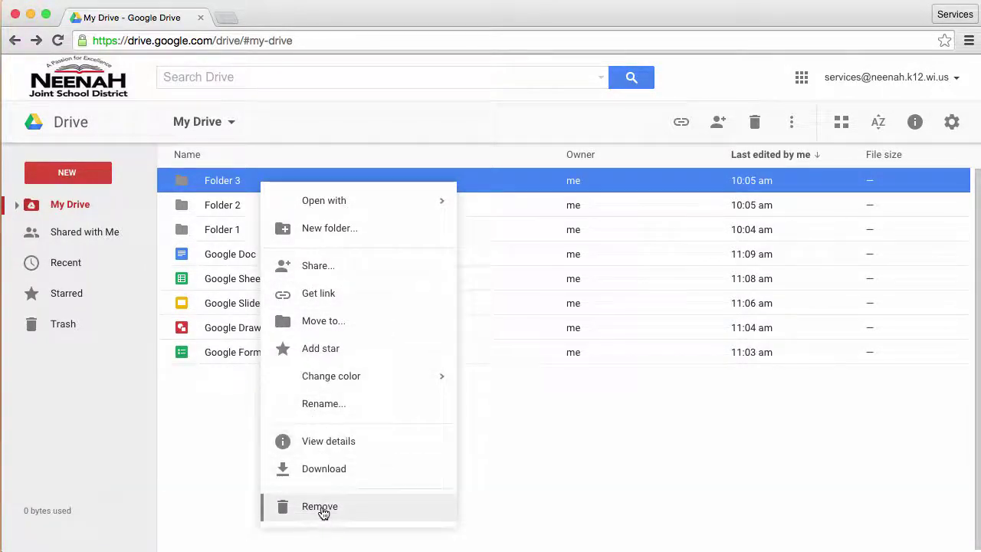
mouse_move(354, 383)
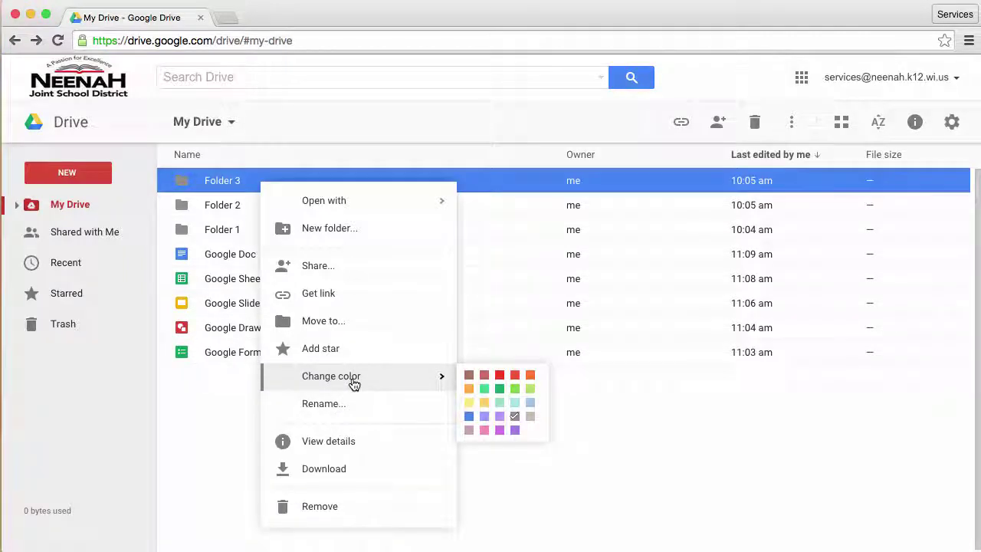
click(467, 375)
- Color Folder 2 green and Folder 1 orange
click(357, 209)
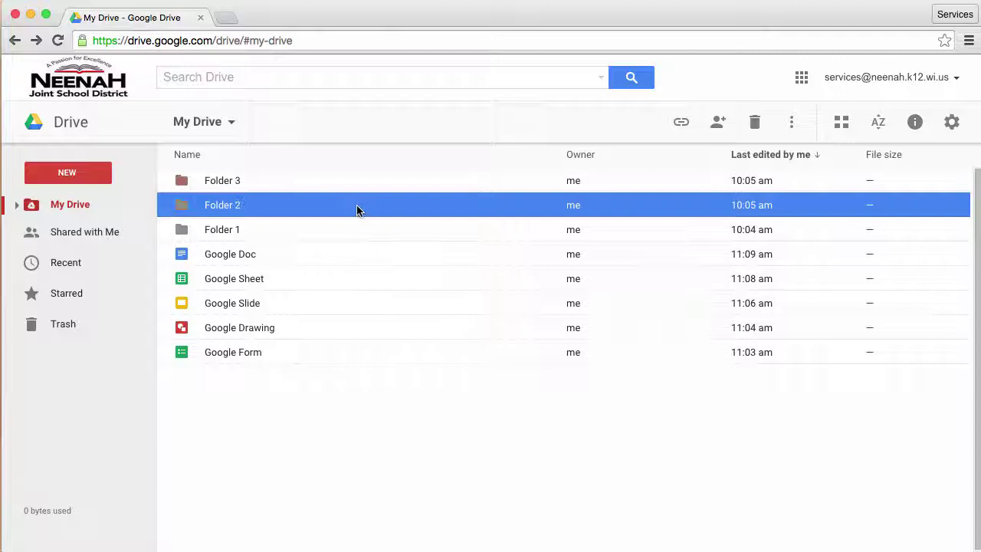
right_click(358, 209)
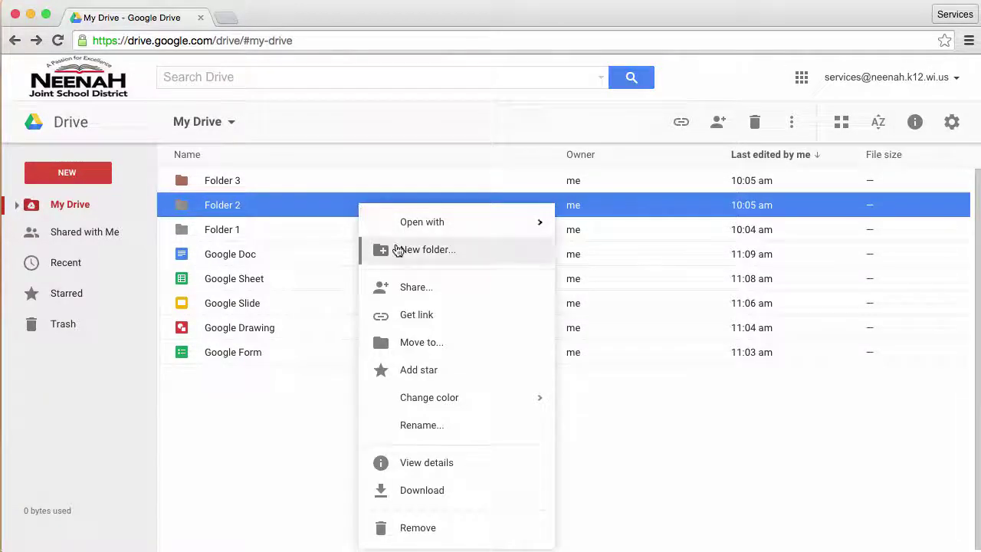
mouse_move(450, 402)
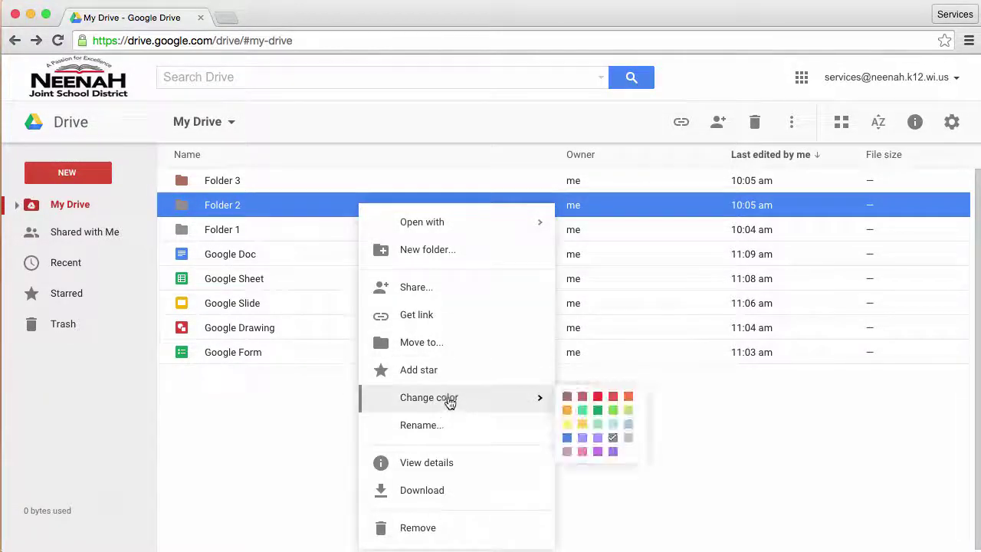
click(598, 410)
right_click(345, 231)
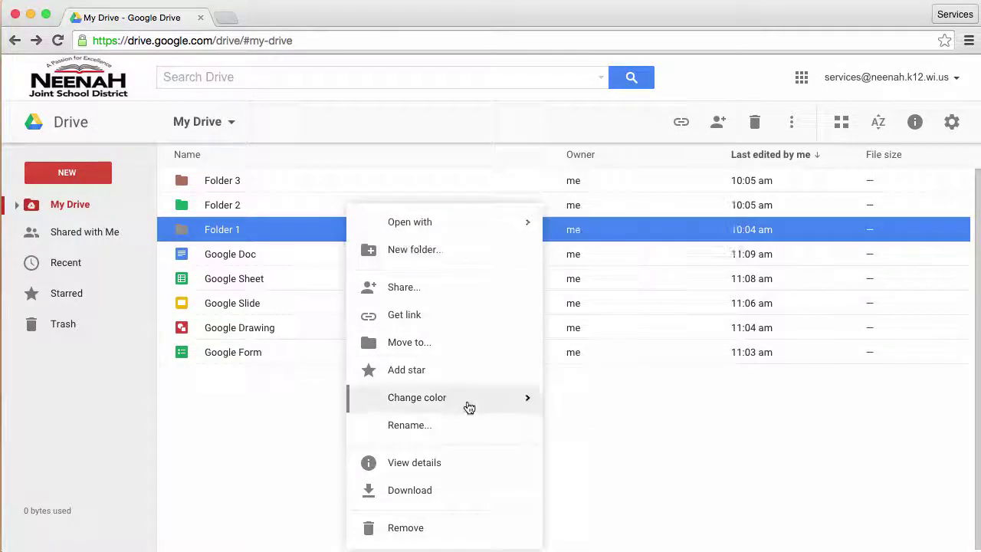
mouse_move(467, 407)
click(554, 411)
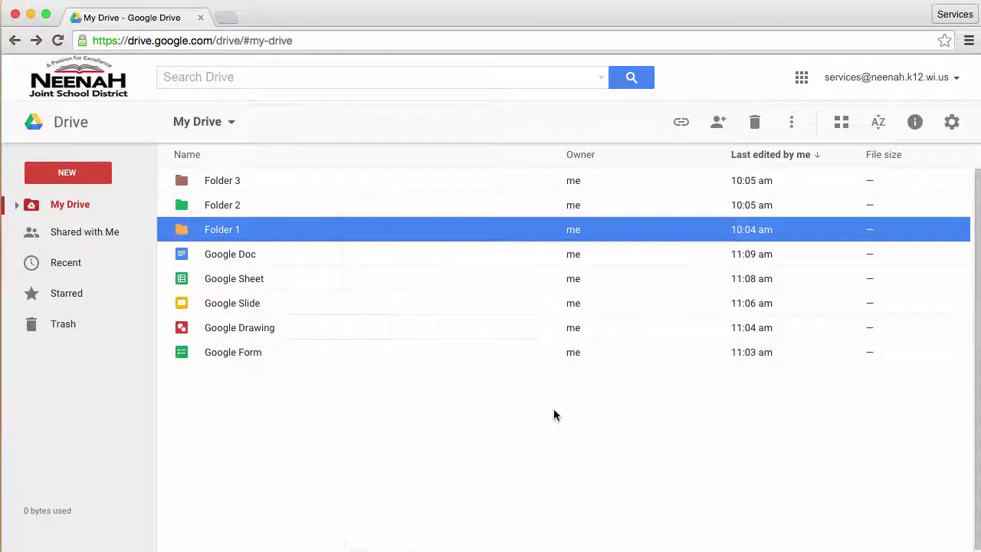
click(546, 426)
key(Up)
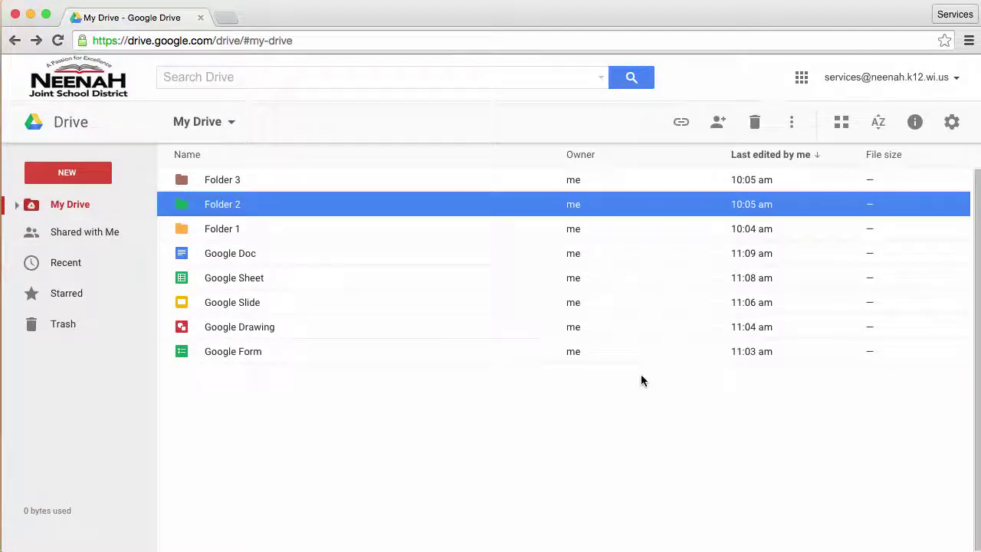